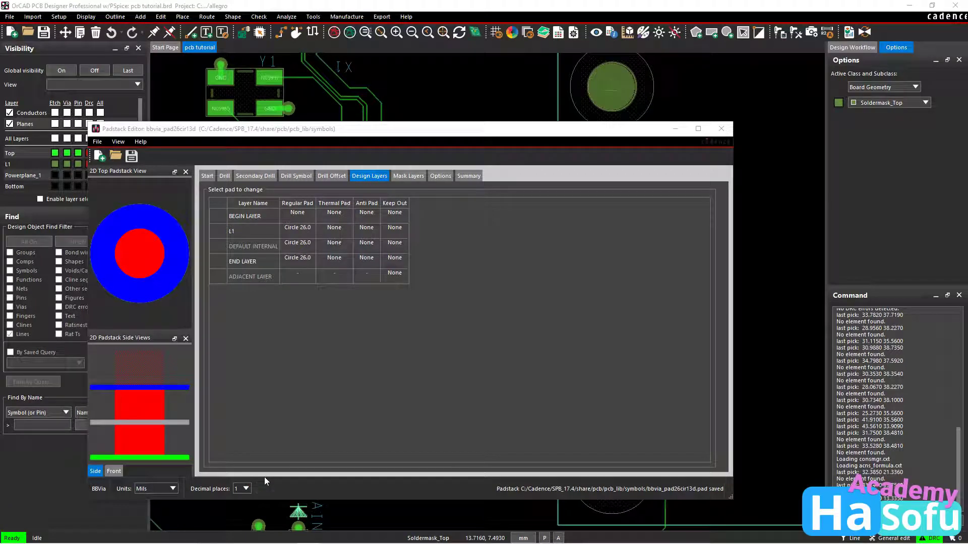
# Step: Set the padstack usage to BBVia with circle pad geometry and update the existing design and mask layer pad geometries
pyautogui.click(514, 307)
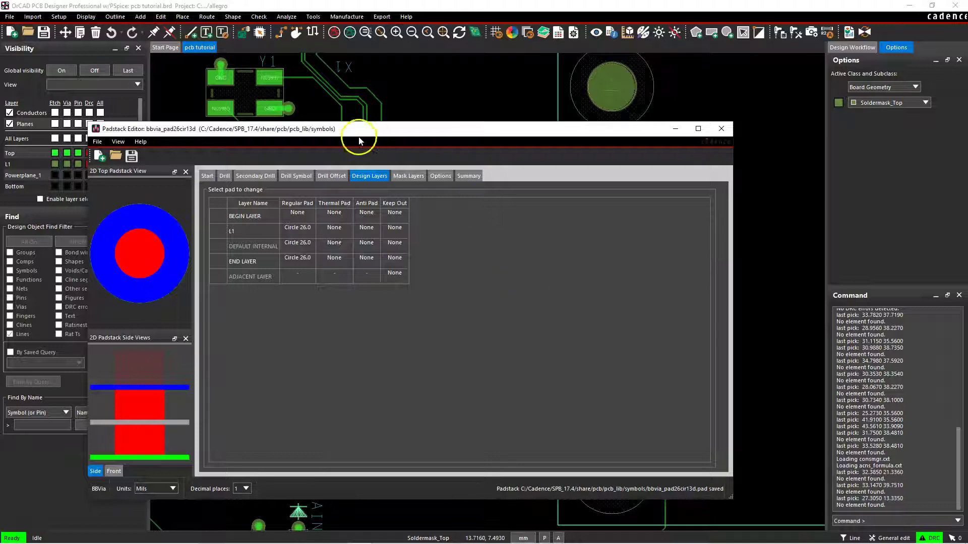
pyautogui.moveTo(358, 130); pyautogui.dragTo(371, 134)
pyautogui.click(236, 180)
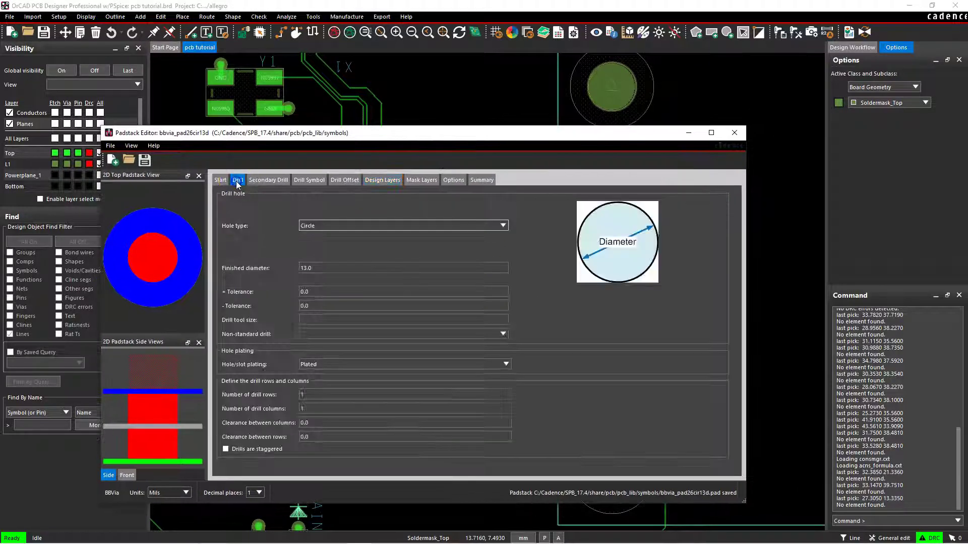
pyautogui.click(221, 180)
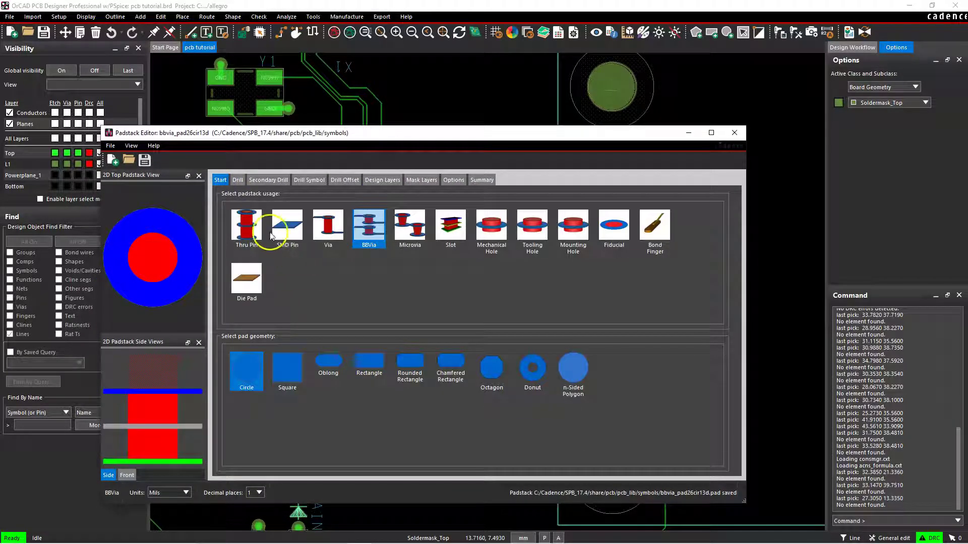
pyautogui.click(362, 235)
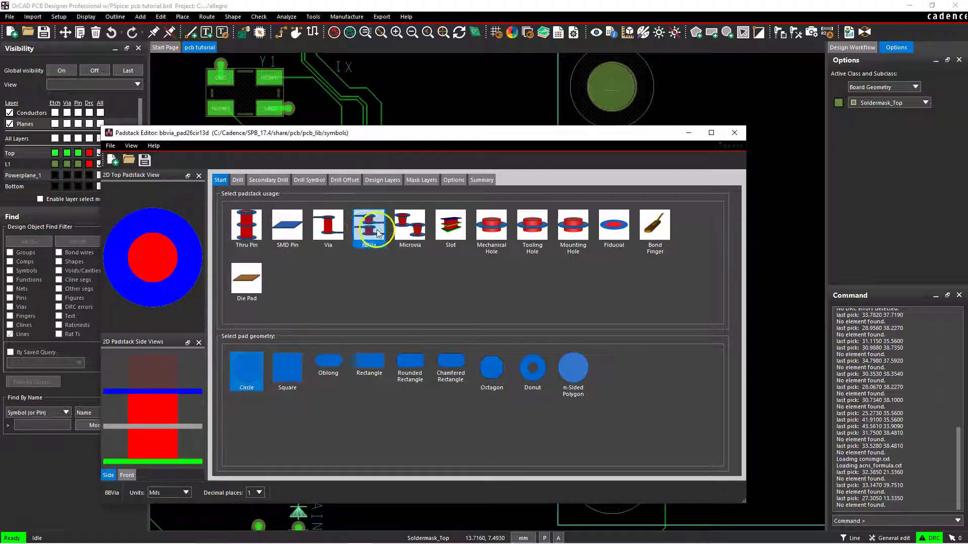
pyautogui.click(258, 370)
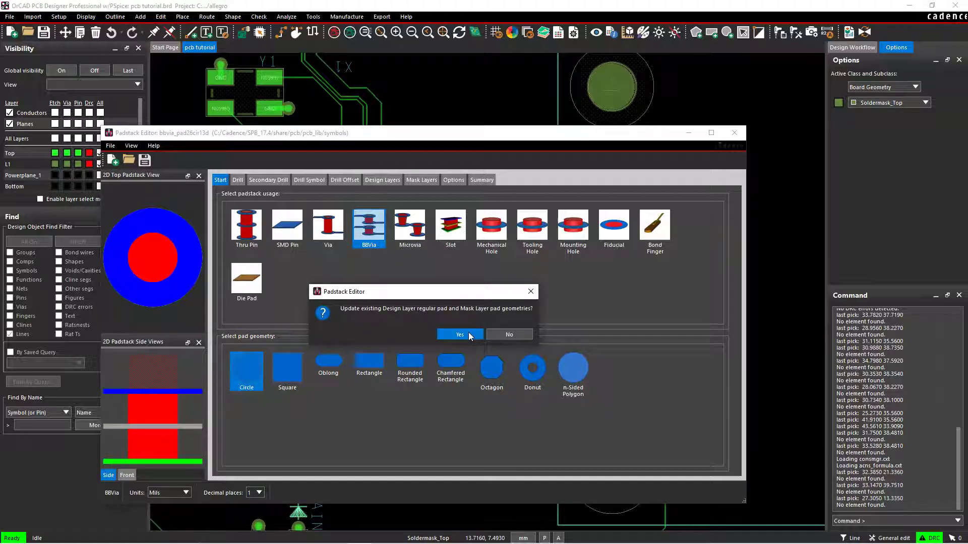
pyautogui.click(469, 335)
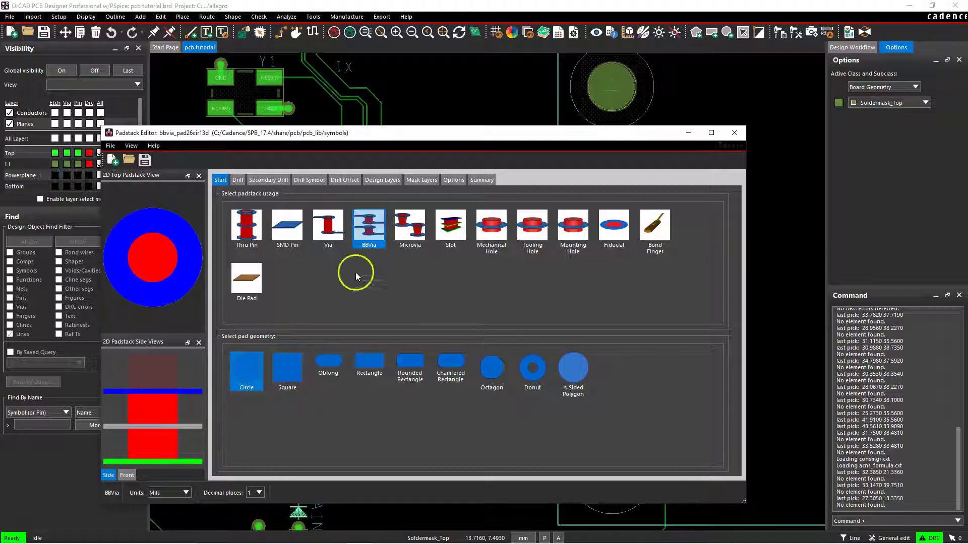
# Step: Set the drill hole's finished diameter to 10.0 mils
pyautogui.click(238, 179)
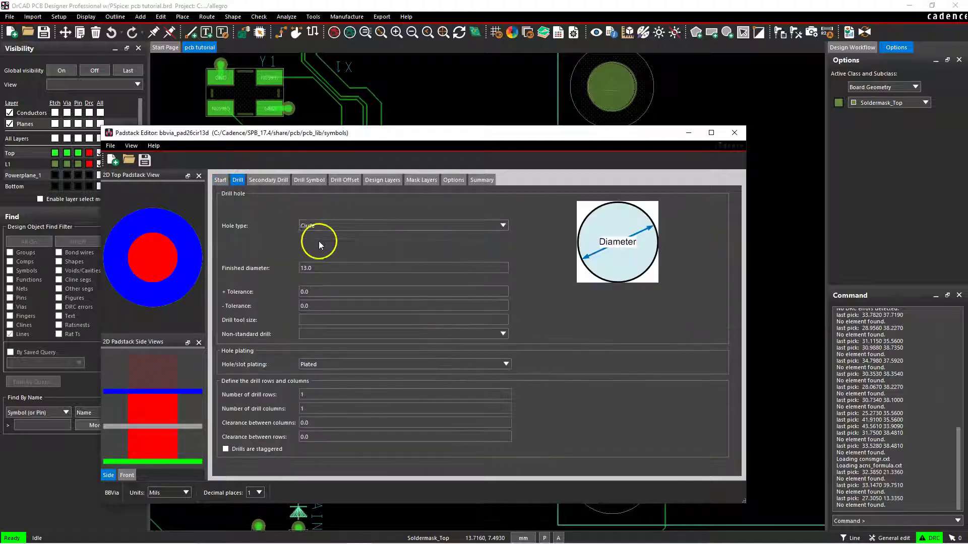
pyautogui.doubleClick(304, 266)
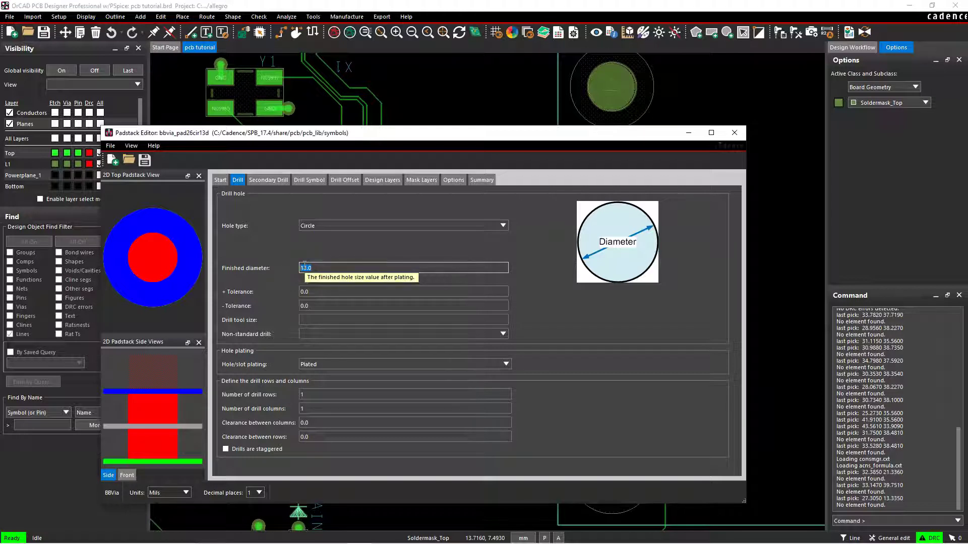
pyautogui.write('10.0')
pyautogui.press('Tab')
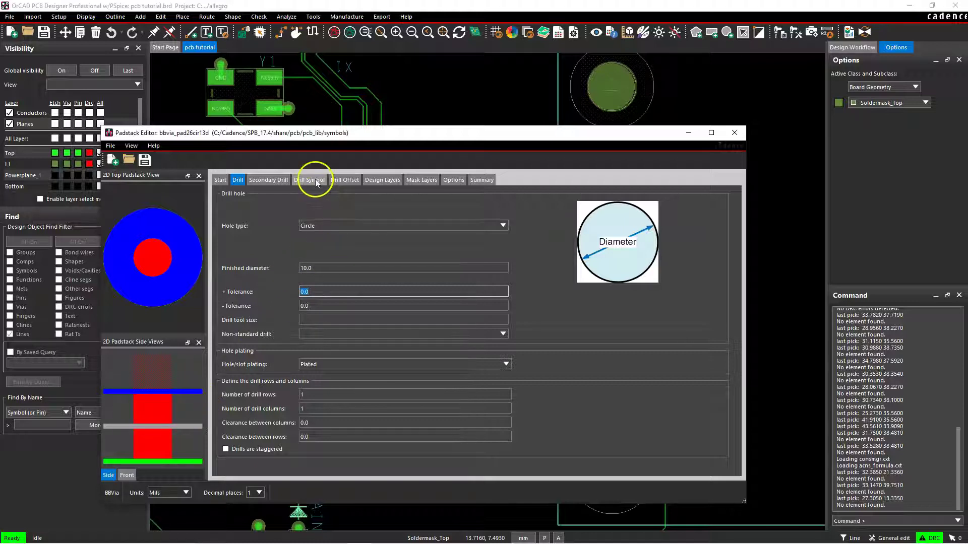
# Step: Define the drill symbol as a cross with a figure width and height of 10 mils
pyautogui.click(268, 181)
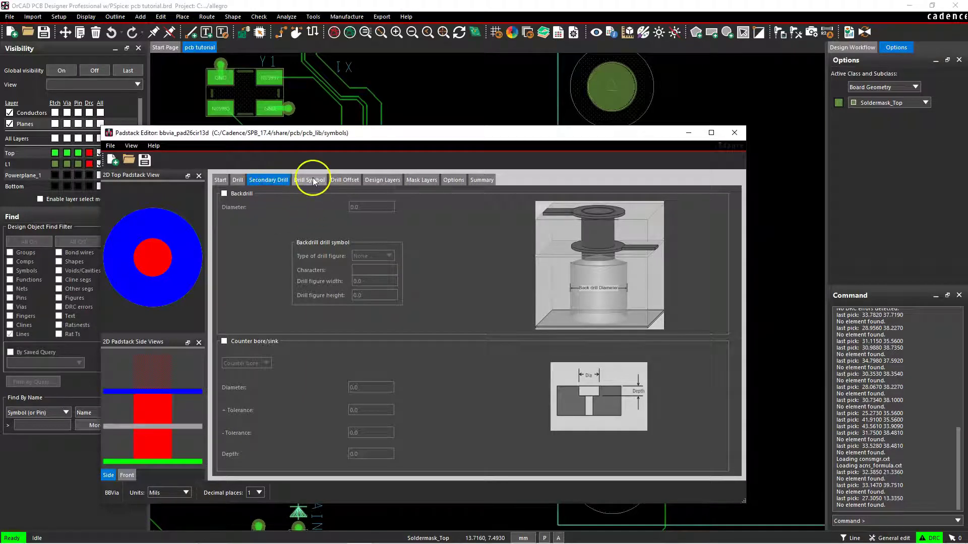
pyautogui.click(310, 180)
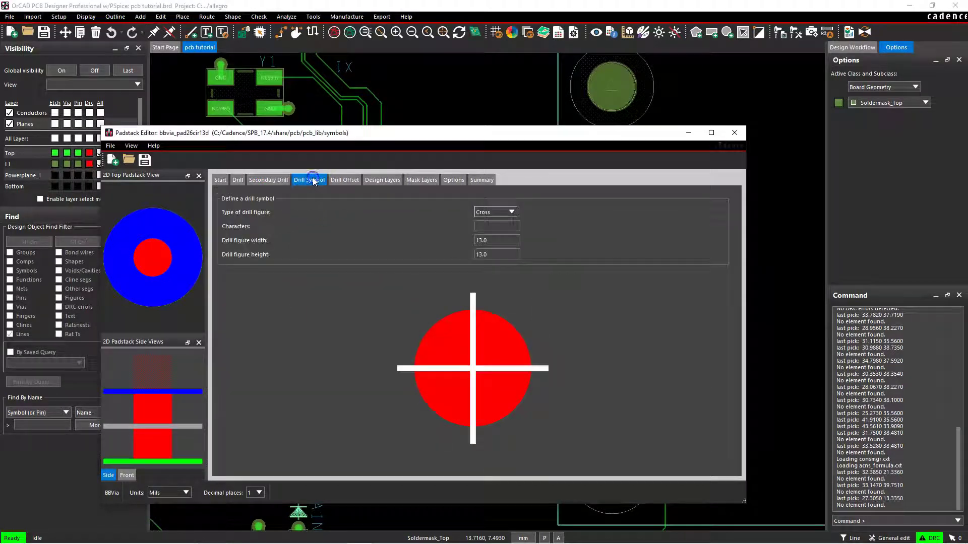
pyautogui.click(499, 210)
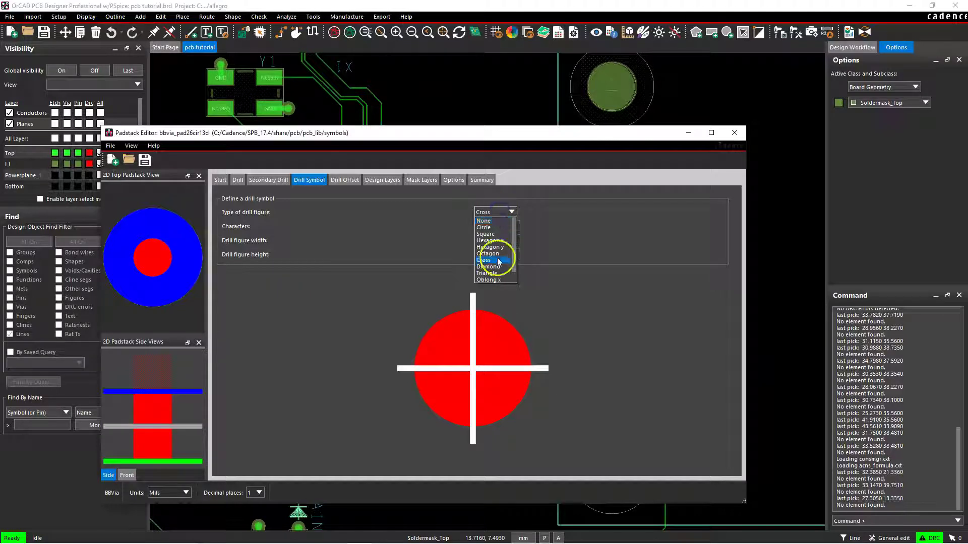
pyautogui.click(497, 260)
pyautogui.click(505, 240)
pyautogui.moveTo(504, 239); pyautogui.dragTo(460, 242)
pyautogui.write('10')
pyautogui.press('Tab')
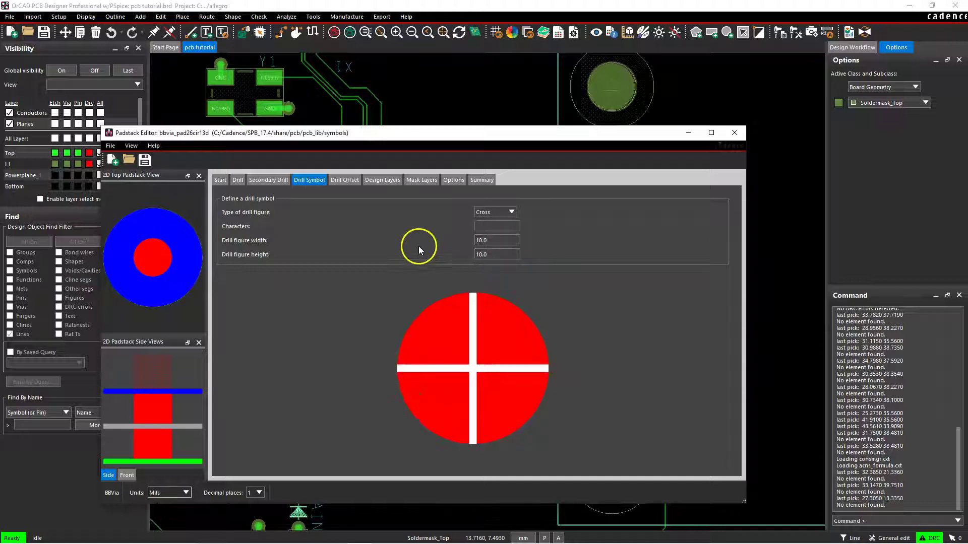
# Step: Rename the internal design layer L1 of the padstack as L2
pyautogui.click(381, 185)
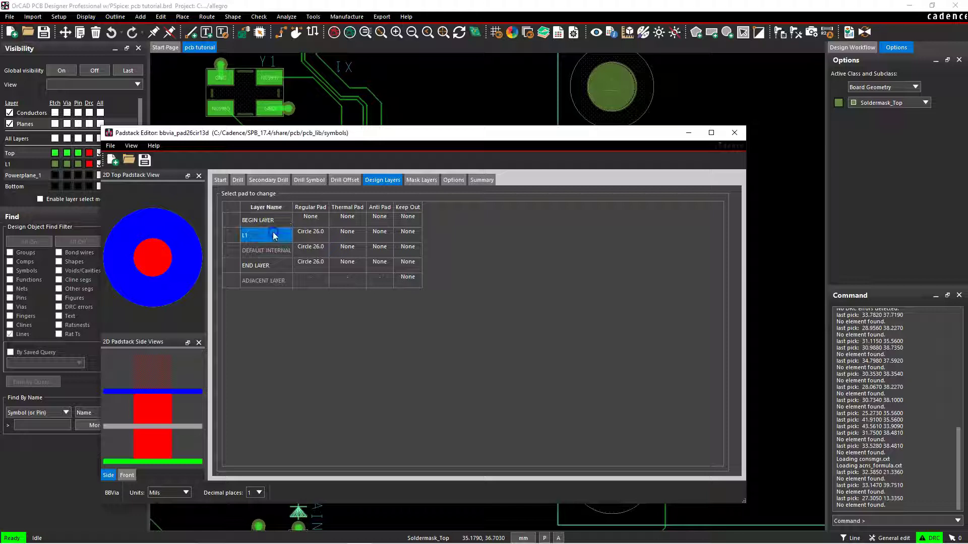
pyautogui.write('L2')
pyautogui.press('Tab')
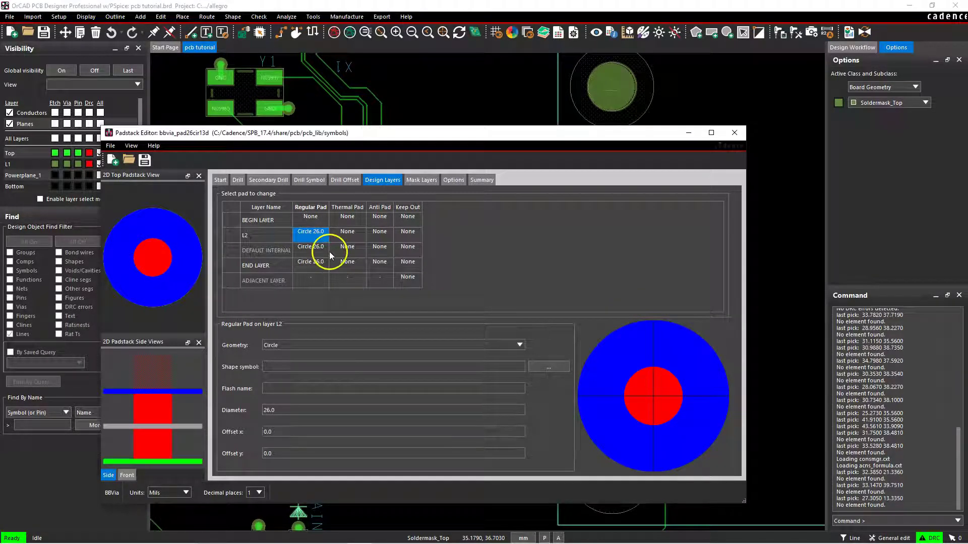
# Step: Set the diameter of the circular regular pad on layer L2 to 23 mils
pyautogui.moveTo(513, 132); pyautogui.dragTo(653, 340)
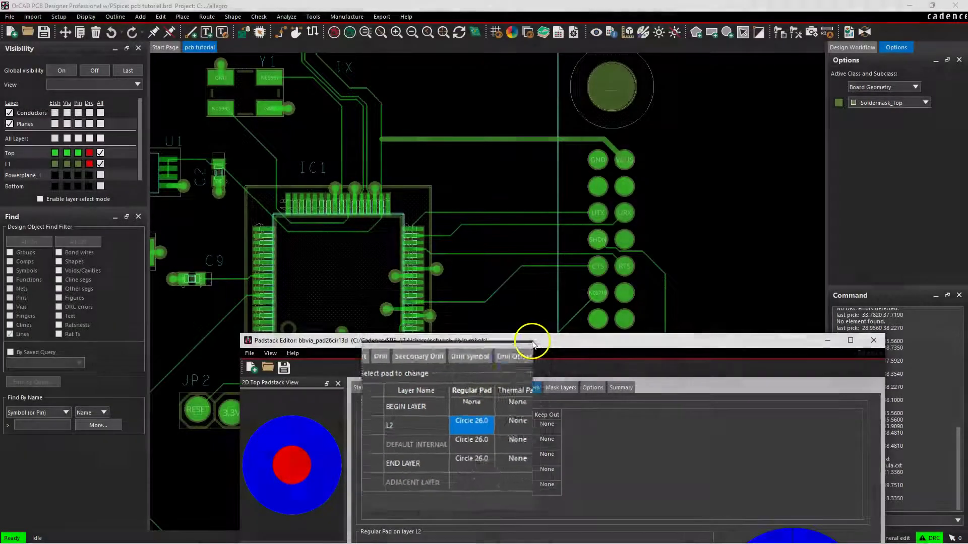
pyautogui.moveTo(533, 344); pyautogui.dragTo(380, 126)
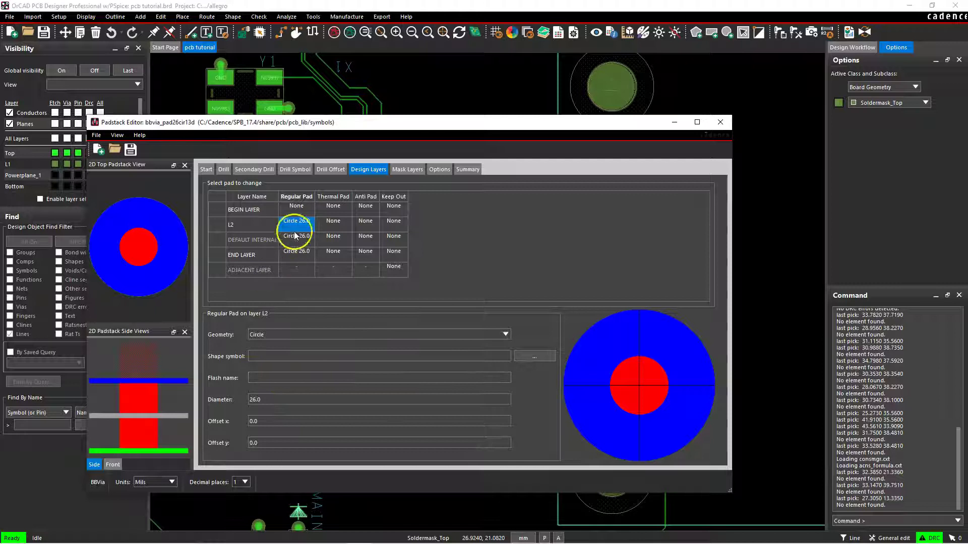
pyautogui.click(261, 399)
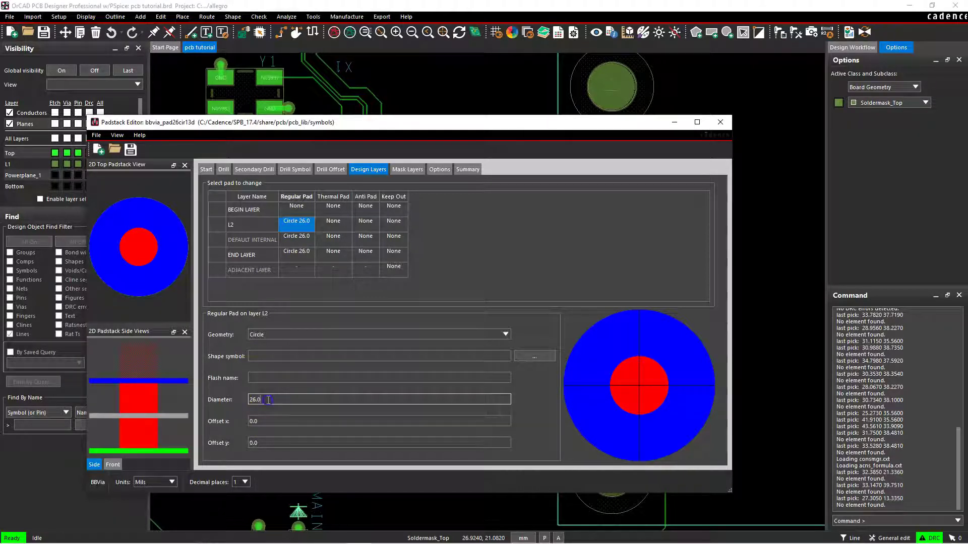
pyautogui.moveTo(261, 400); pyautogui.dragTo(245, 399)
pyautogui.write('23')
pyautogui.press('Tab')
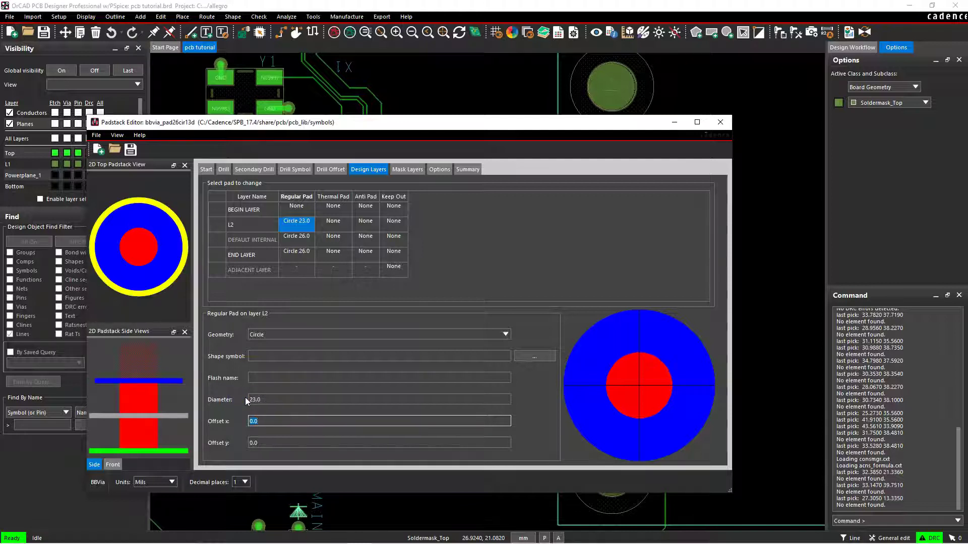
# Step: Copy the L2 regular pad to the DEFAULT INTERNAL and END LAYER regular pads
pyautogui.rightClick(302, 225)
pyautogui.click(298, 237)
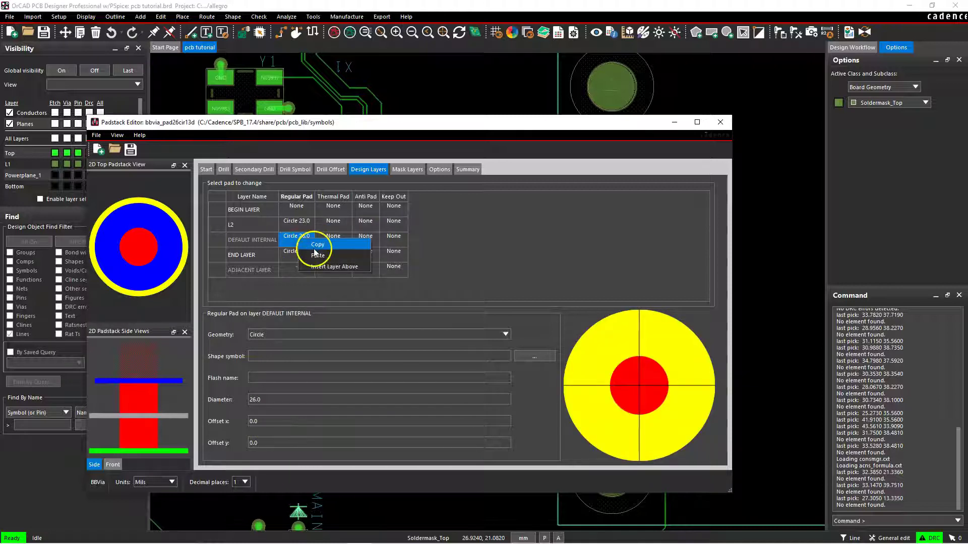
pyautogui.click(313, 254)
pyautogui.click(301, 254)
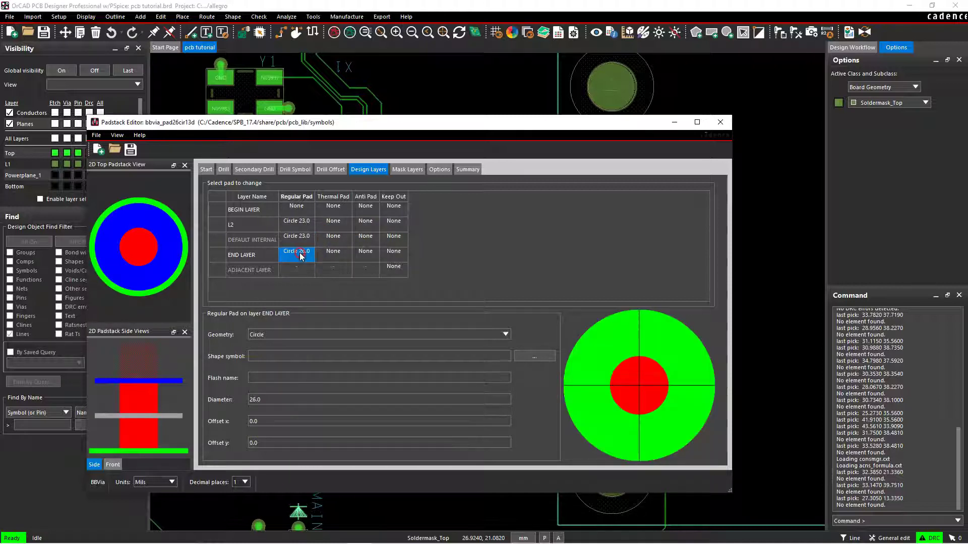
pyautogui.rightClick(301, 253)
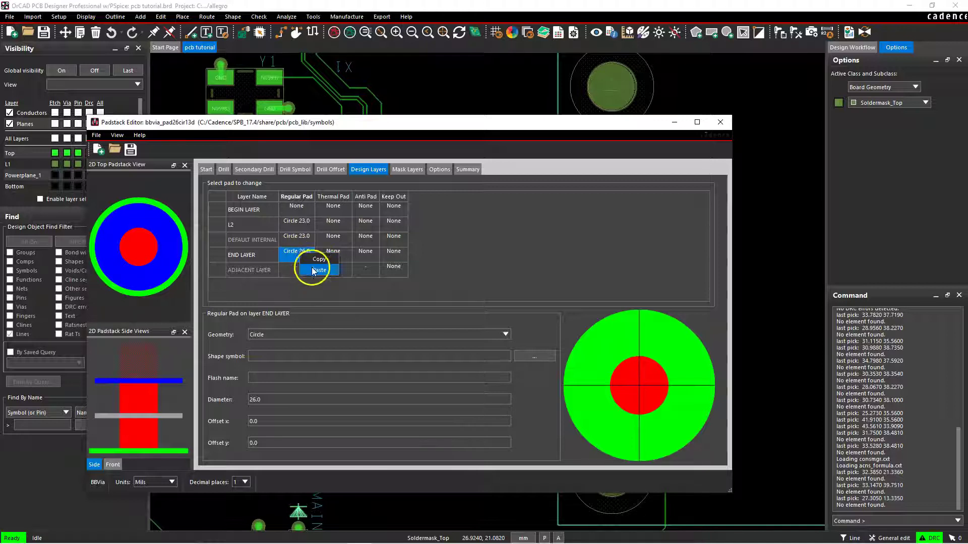
pyautogui.click(319, 271)
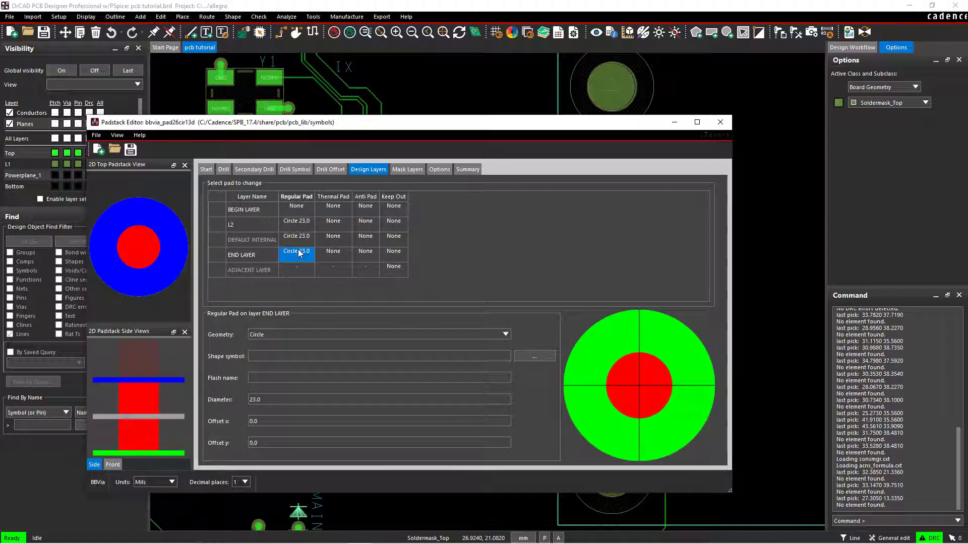
pyautogui.click(291, 216)
# Step: Save the padstack under the new name bbvia_pad20cir10d in the pcb_lib symbols folder, dismissing the padstack warnings
pyautogui.click(95, 135)
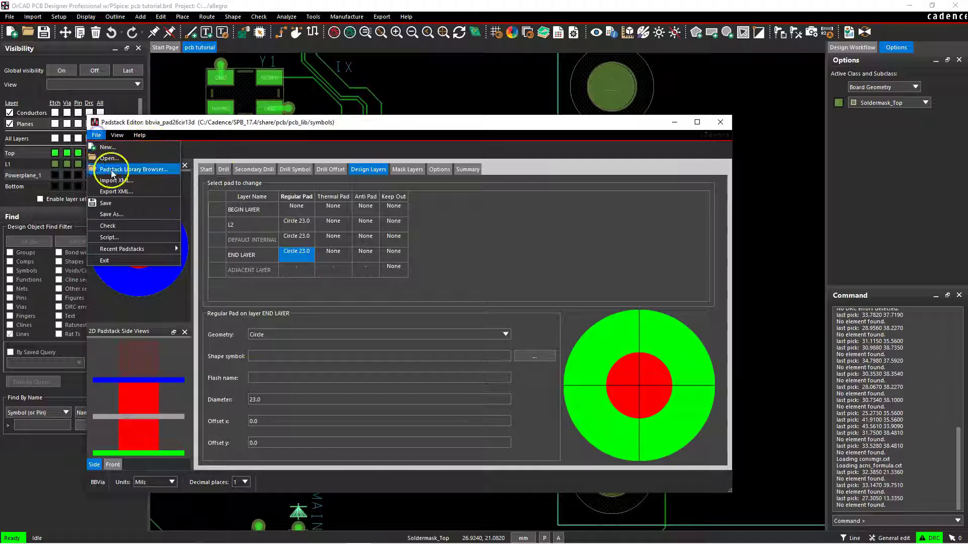
pyautogui.click(131, 213)
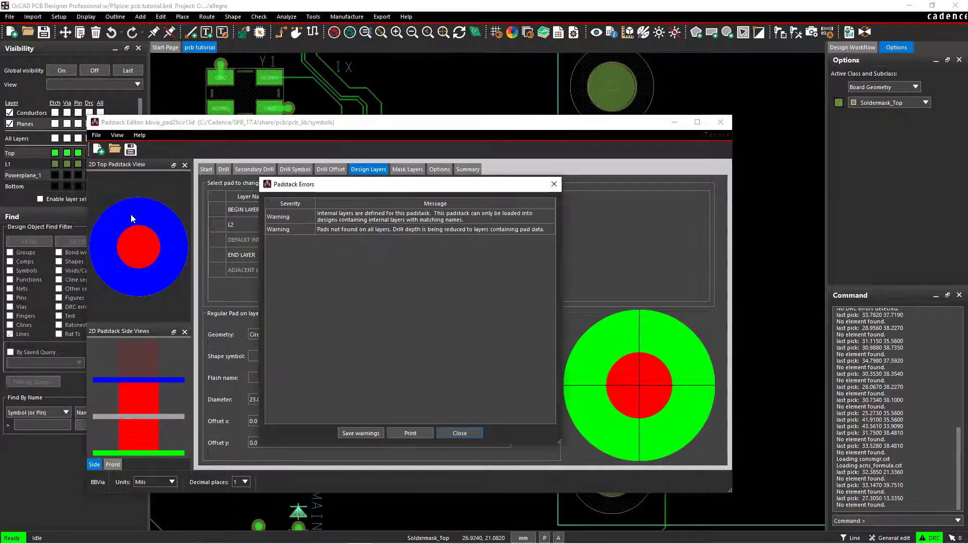
pyautogui.click(453, 433)
pyautogui.click(402, 329)
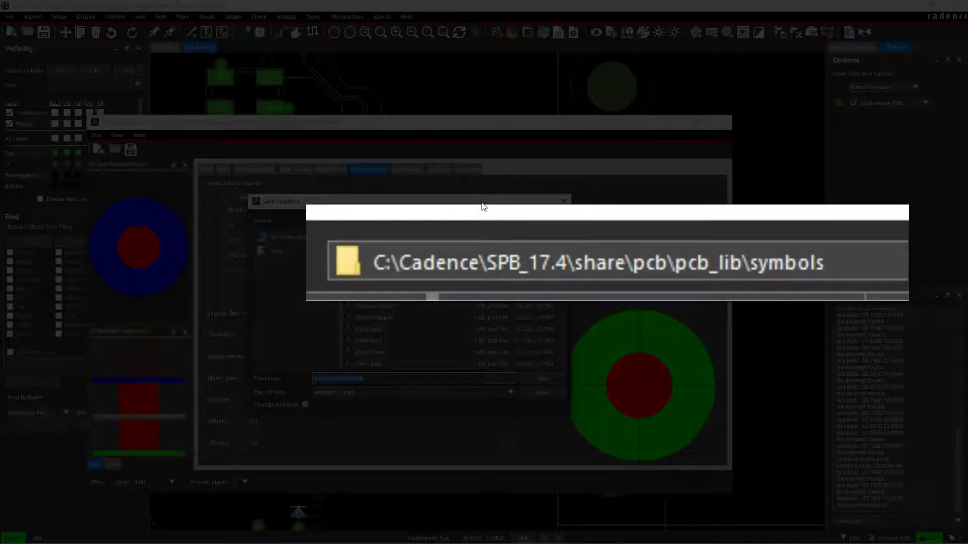
pyautogui.click(363, 359)
pyautogui.click(341, 378)
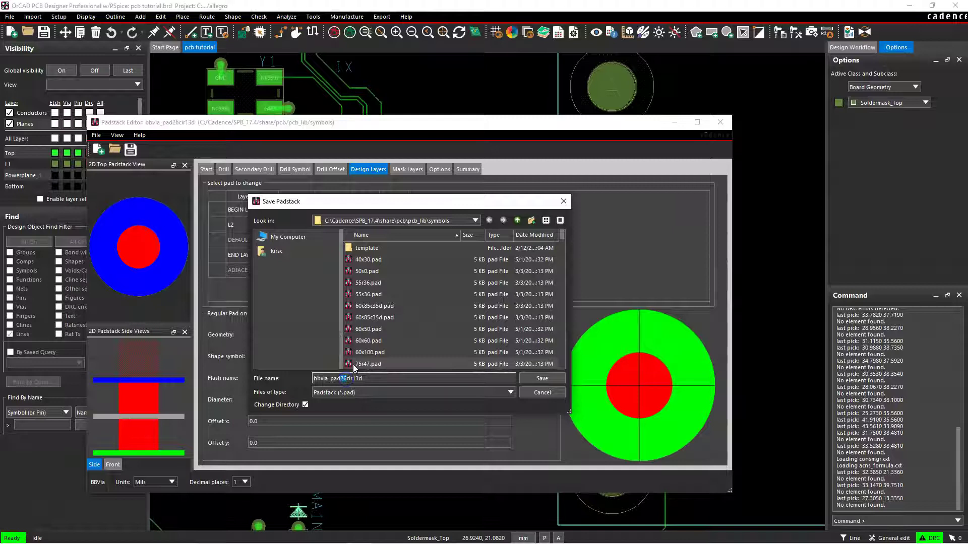
pyautogui.click(359, 378)
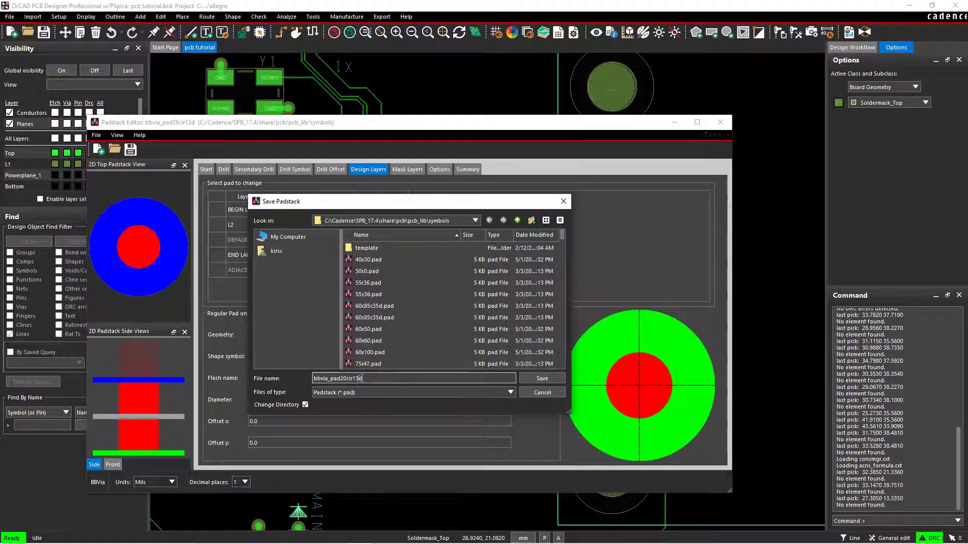
pyautogui.press('BackSpace')
pyautogui.write('0')
pyautogui.click(522, 379)
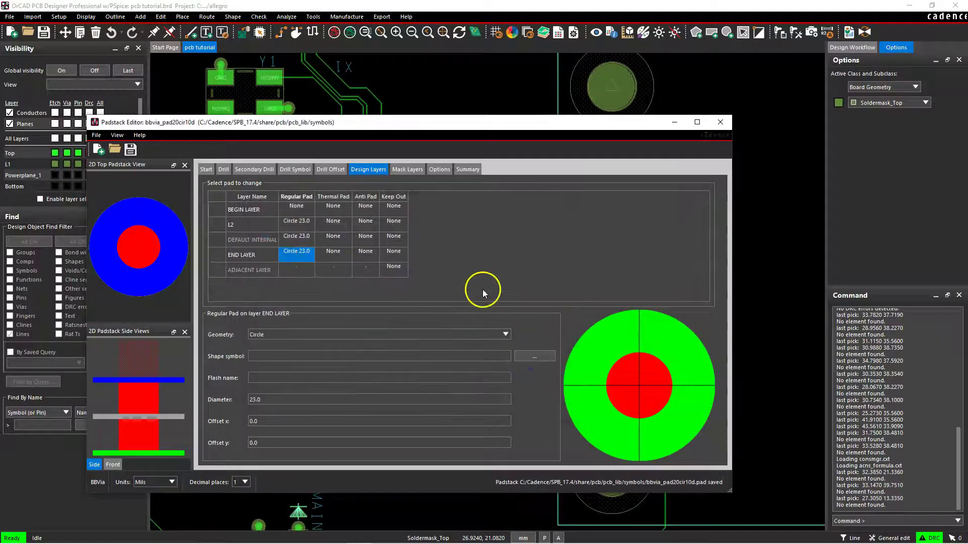
# Step: Minimize the Padstack Editor and open the Physical Constraint Manager from the PCB Designer board
pyautogui.click(654, 141)
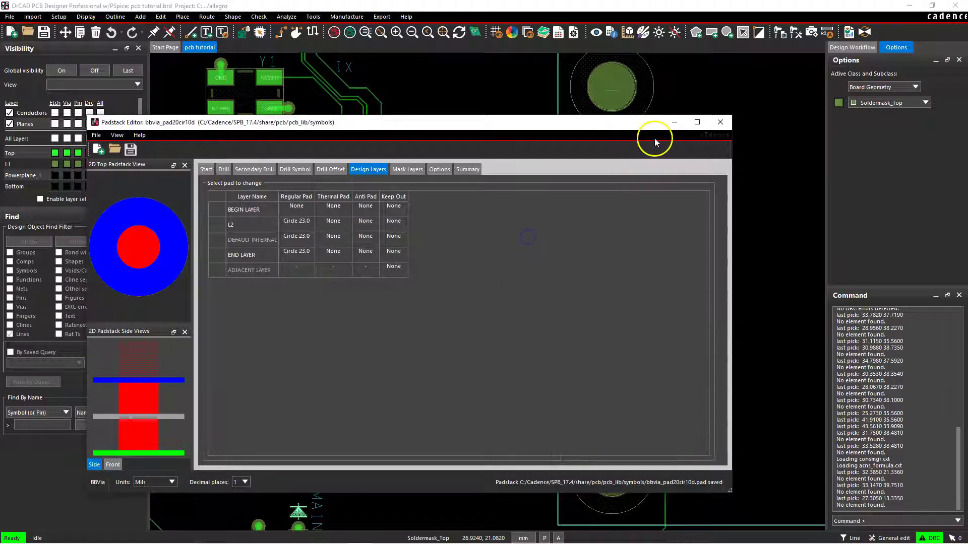
pyautogui.click(263, 223)
pyautogui.click(675, 122)
pyautogui.click(460, 80)
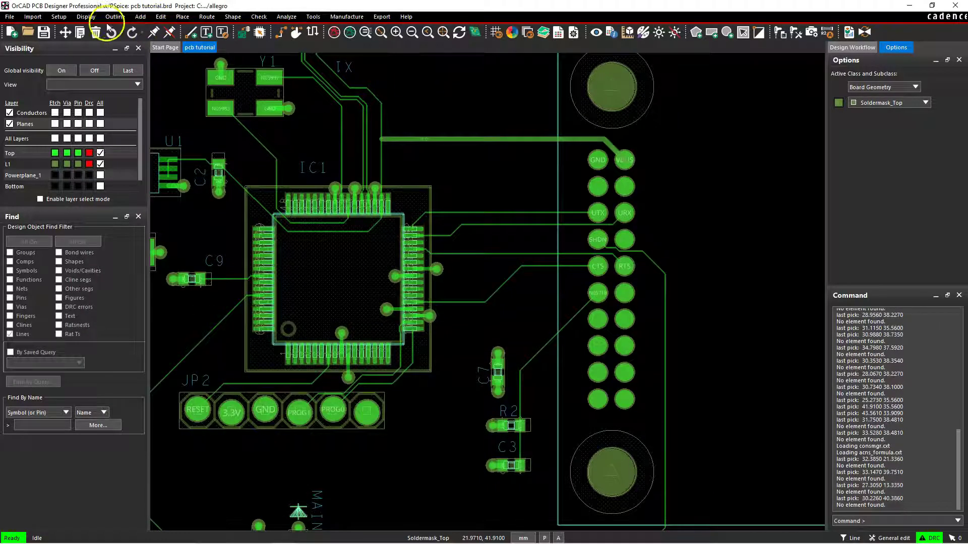
pyautogui.click(59, 17)
pyautogui.click(103, 96)
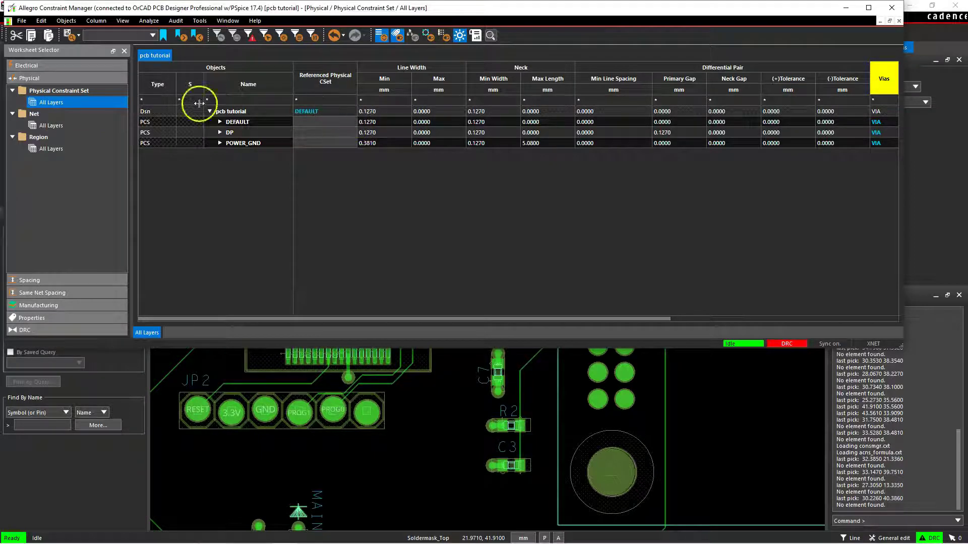
# Step: Open the via list of the DP physical constraint set for editing and filter the available vias by BBVIA
pyautogui.moveTo(383, 319); pyautogui.dragTo(598, 319)
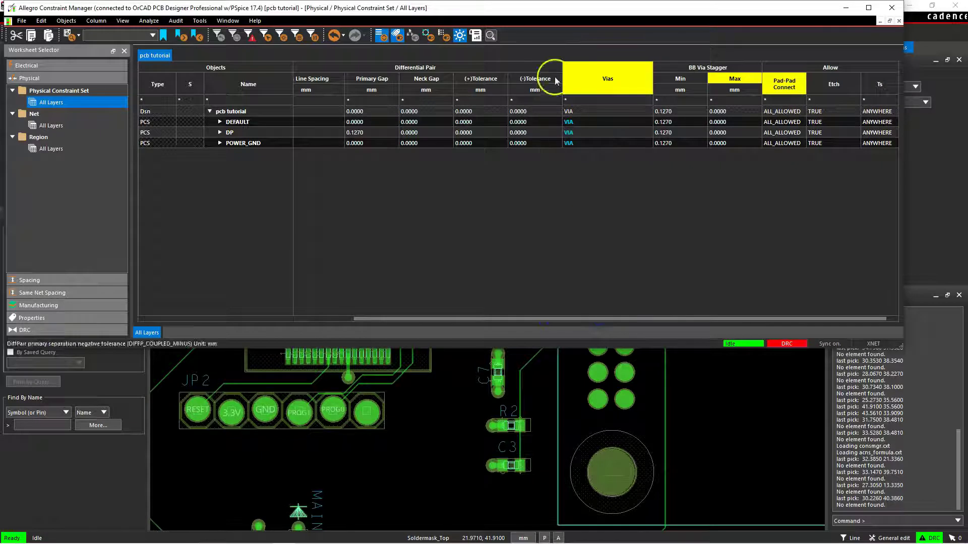
pyautogui.doubleClick(592, 131)
pyautogui.click(417, 88)
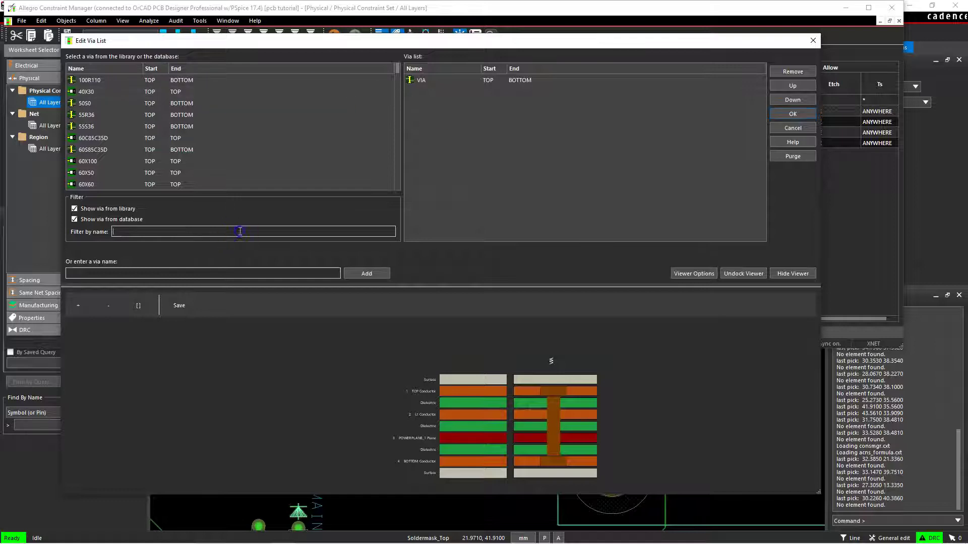
pyautogui.write('BBVIA')
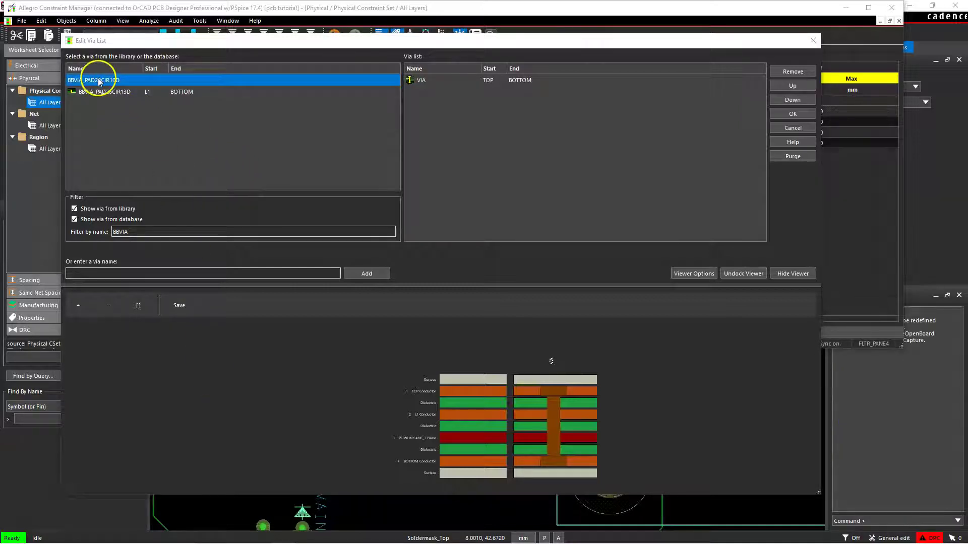
# Step: Try to add BBVIA_PAD20CIR10D to the DP via list and check its layer span in the via viewer
pyautogui.click(89, 81)
pyautogui.doubleClick(89, 82)
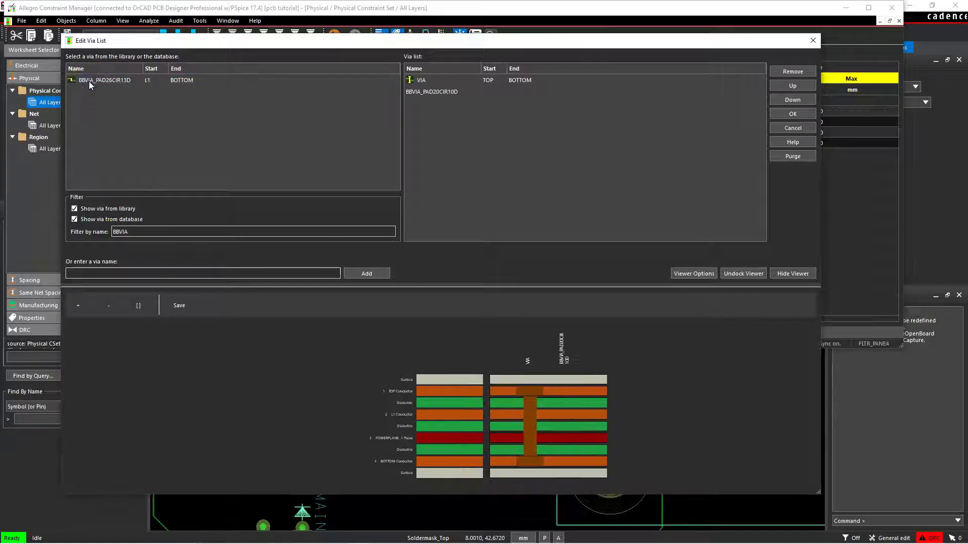
pyautogui.click(436, 93)
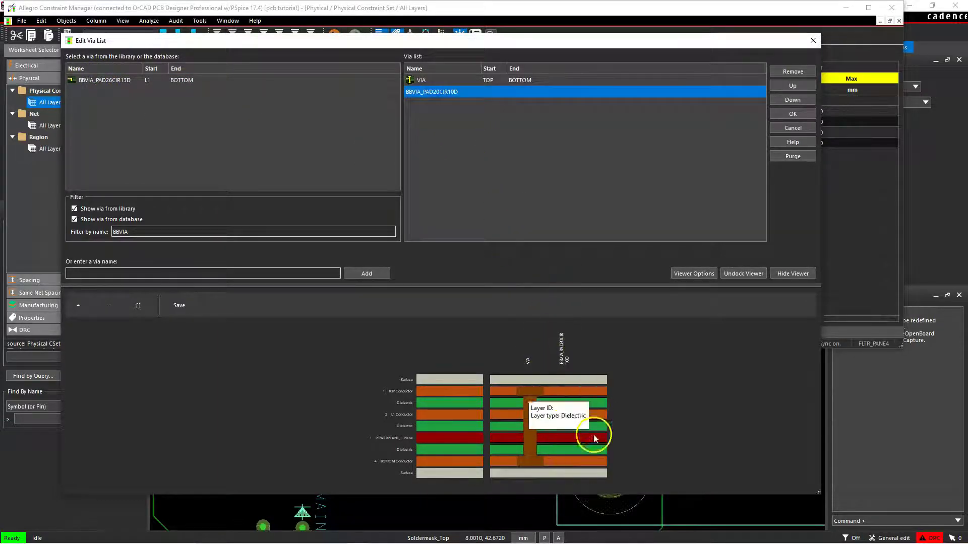
pyautogui.moveTo(568, 398)
pyautogui.click(78, 306)
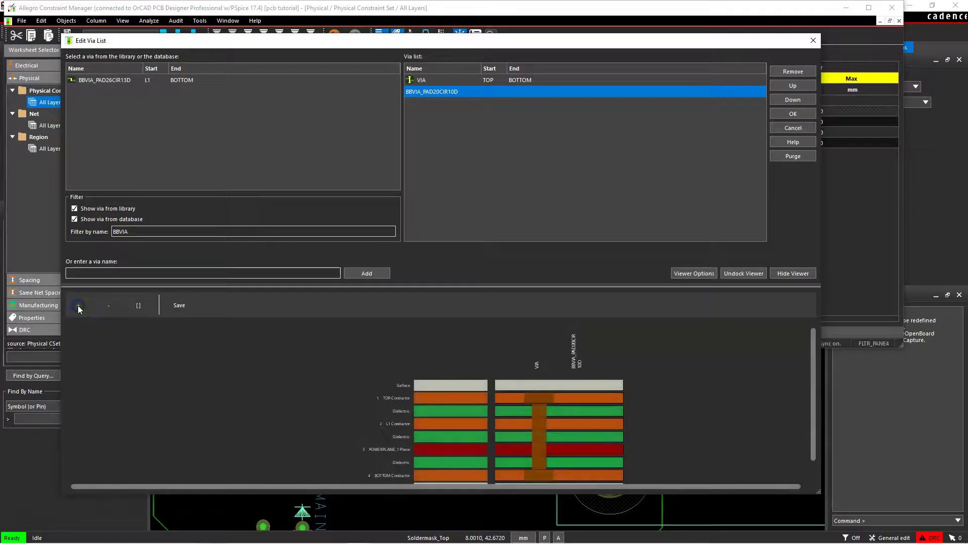
pyautogui.scroll(-2, 724, 428)
pyautogui.moveTo(572, 399)
pyautogui.moveTo(567, 440)
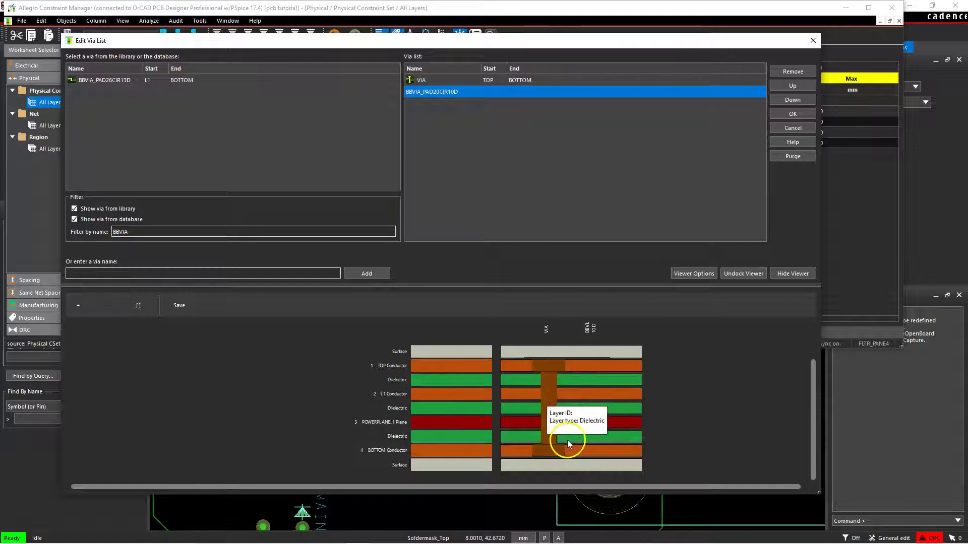
pyautogui.click(792, 129)
# Step: Return to the board and rename the L1 conductor layer as L2 in the Cross-section Editor, applying the change
pyautogui.click(849, 8)
pyautogui.click(401, 116)
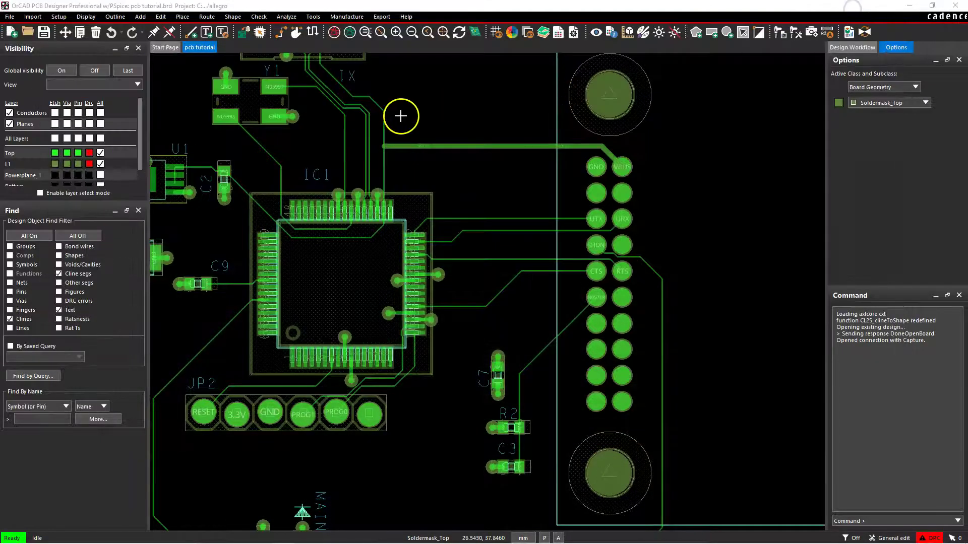
pyautogui.click(59, 17)
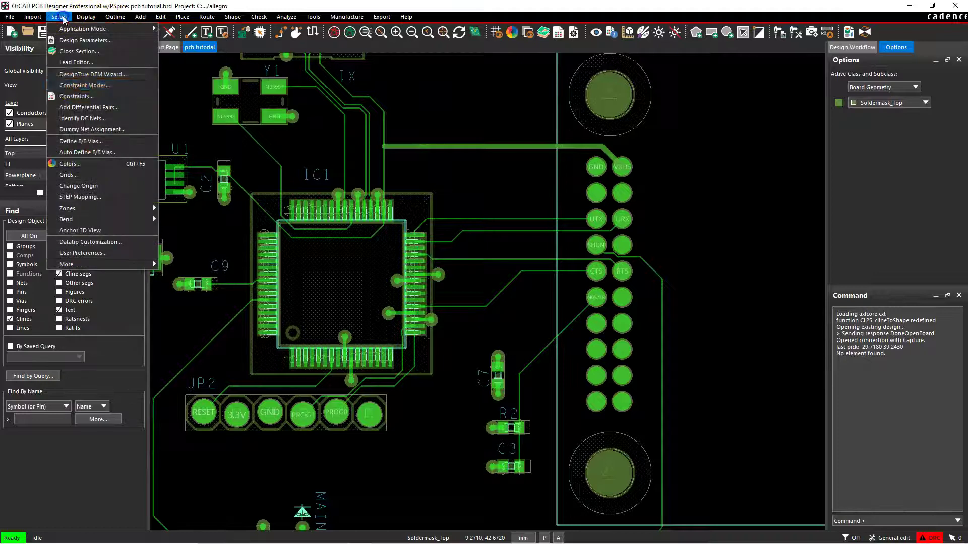
pyautogui.click(81, 51)
pyautogui.doubleClick(110, 196)
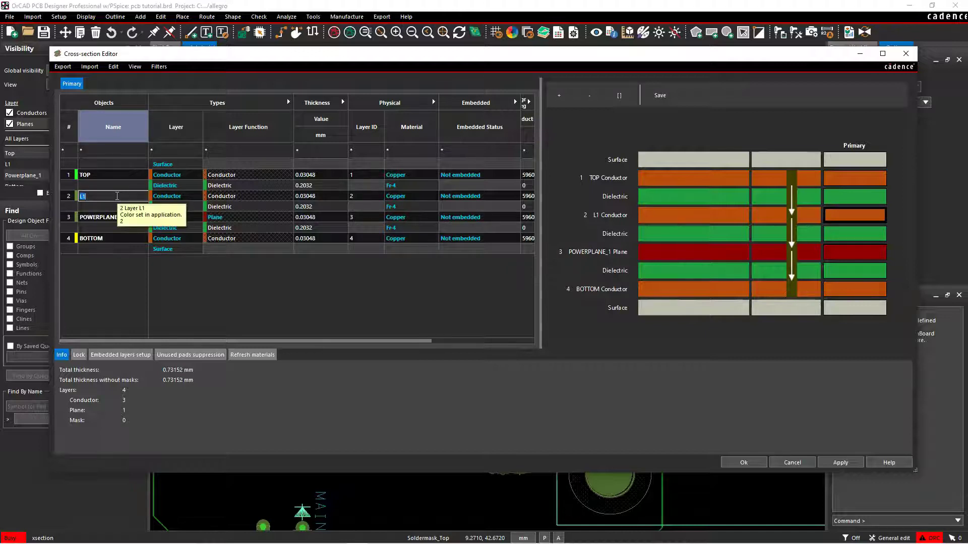
pyautogui.write('L2')
pyautogui.press('Tab')
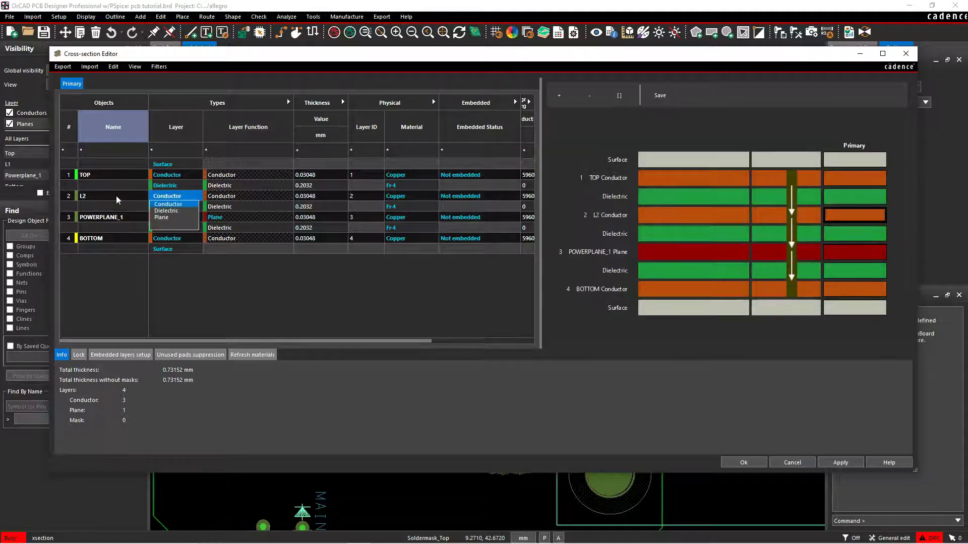
pyautogui.press('Escape')
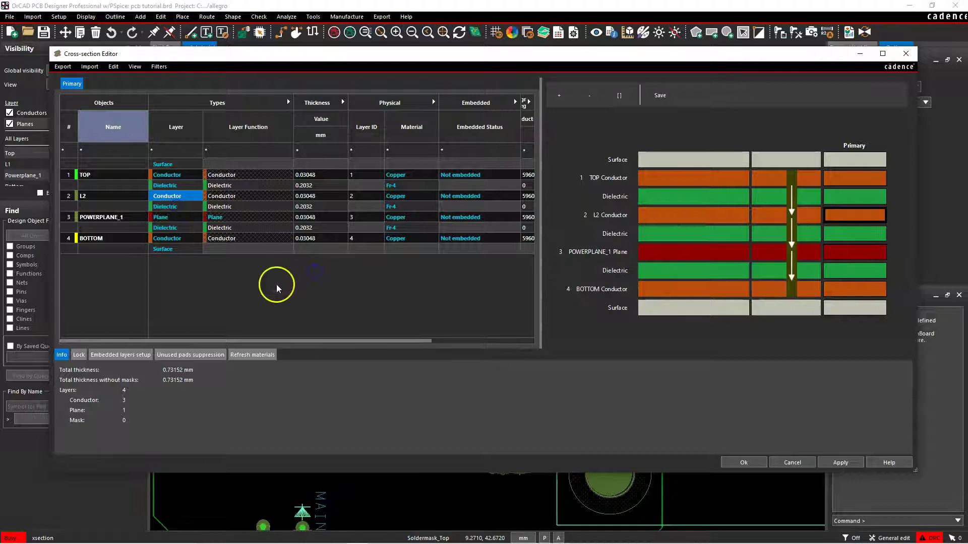
pyautogui.click(834, 461)
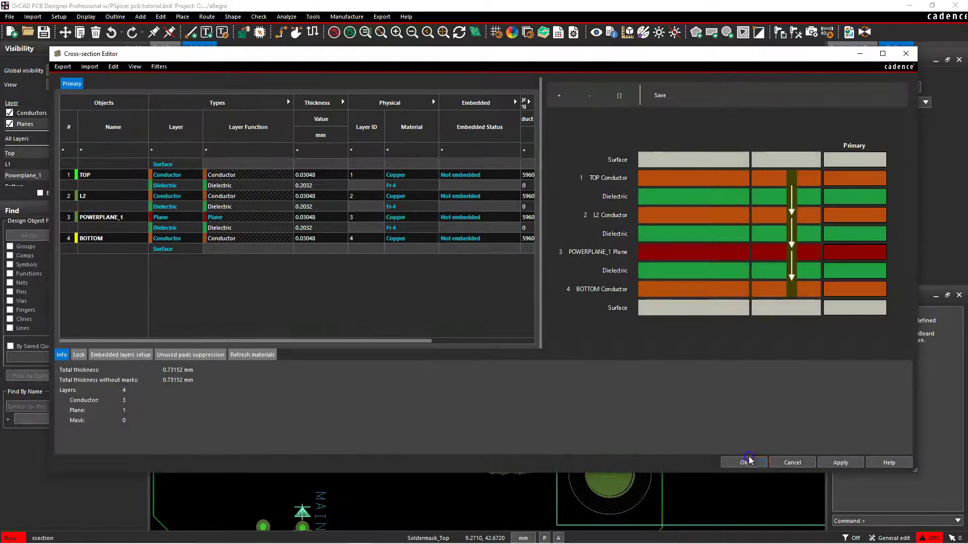
pyautogui.click(746, 461)
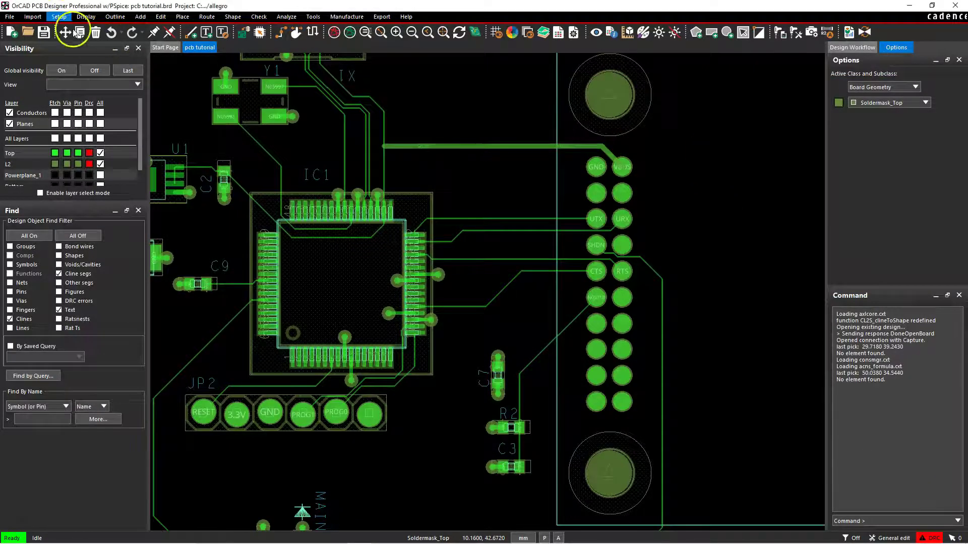
# Step: Reopen the Constraint Manager and show the all-layers worksheet of the physical constraint sets
pyautogui.click(58, 17)
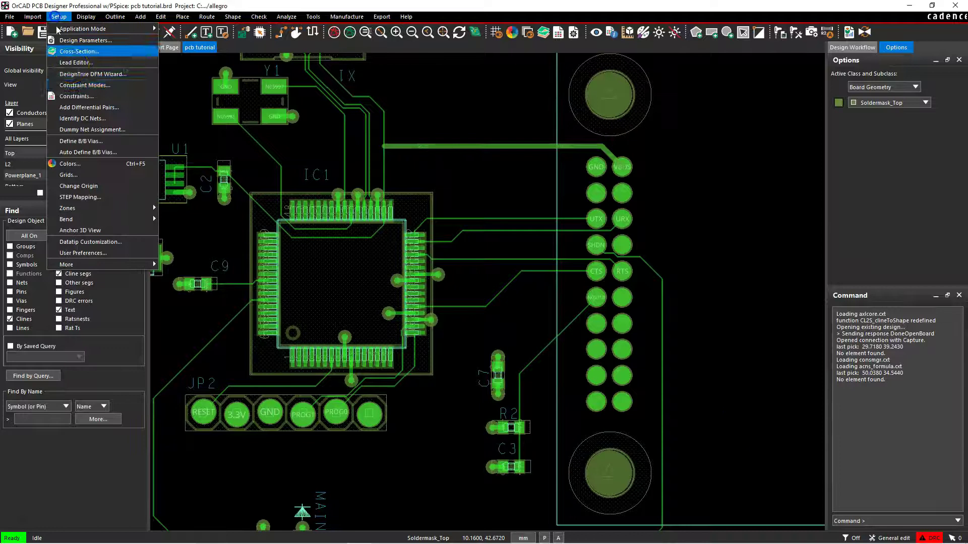
pyautogui.click(98, 96)
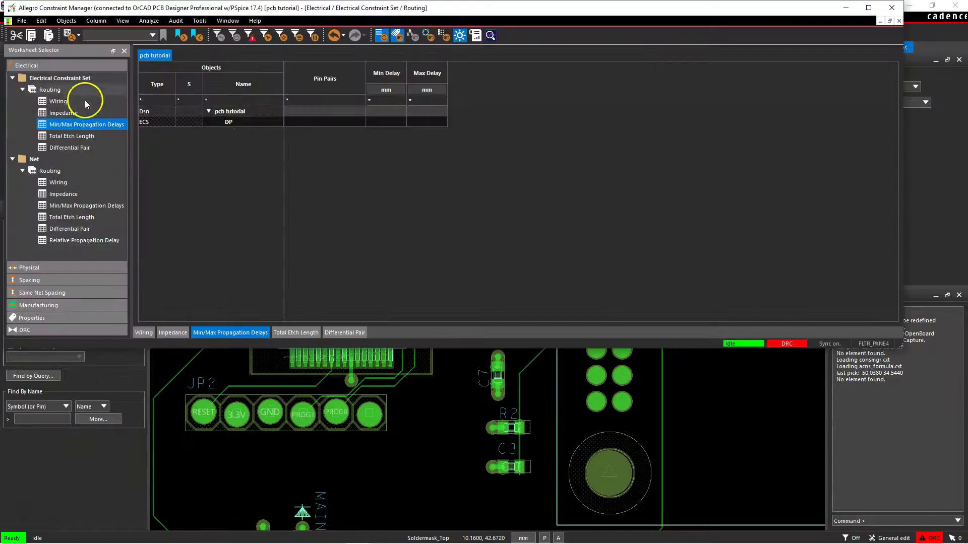
pyautogui.click(66, 267)
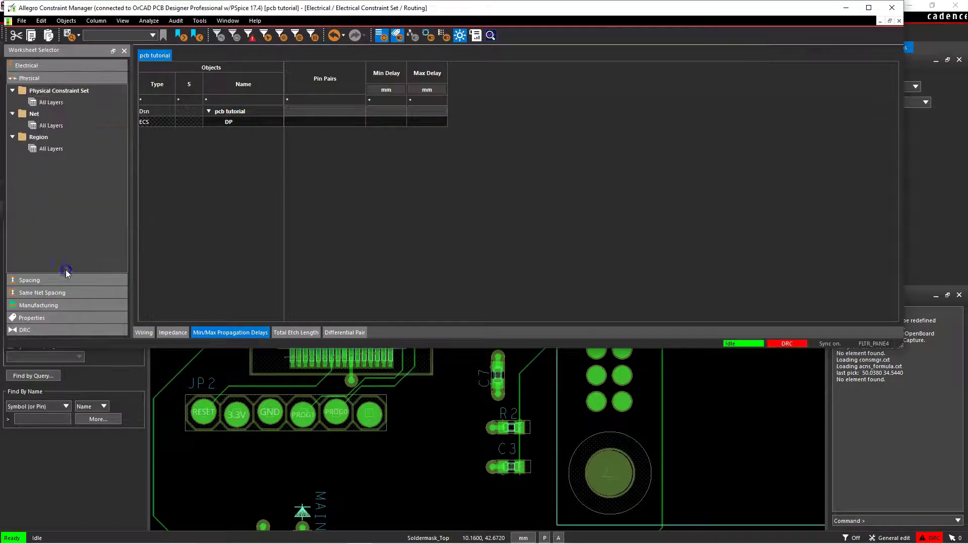
pyautogui.click(72, 126)
pyautogui.click(83, 103)
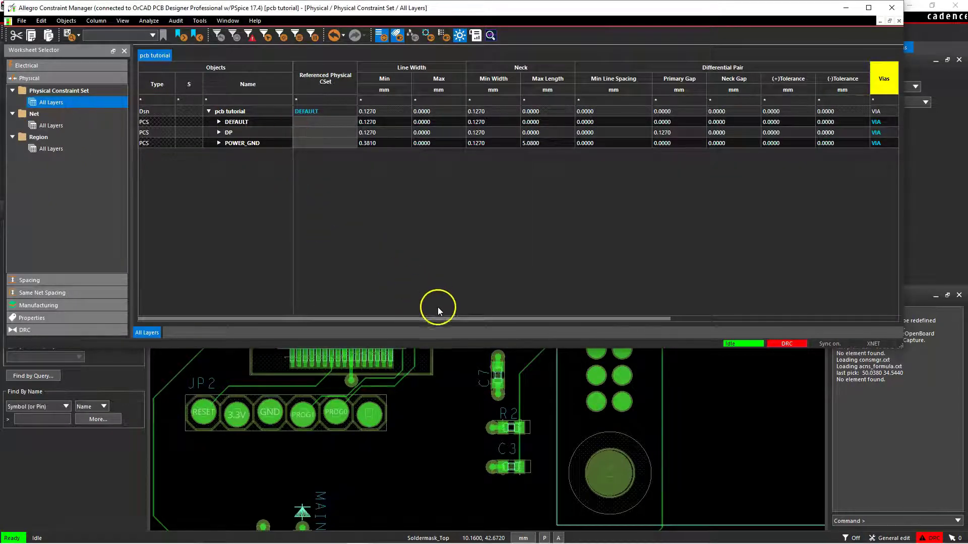
# Step: Edit the via list of the DP physical constraint set, filter by BBVIA and add BBVIA_PAD20CIR10D
pyautogui.moveTo(440, 319); pyautogui.dragTo(653, 319)
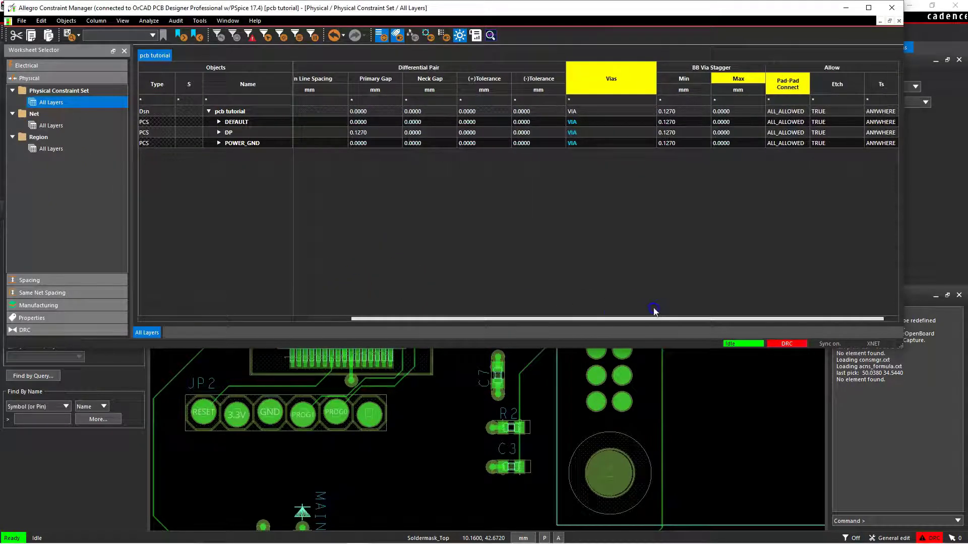
pyautogui.doubleClick(613, 133)
pyautogui.click(190, 231)
pyautogui.write('BBVIA')
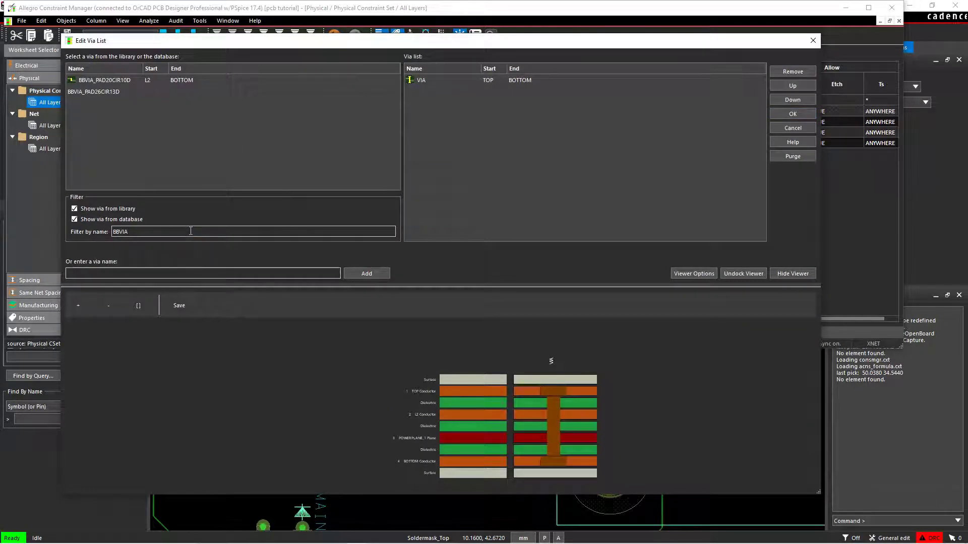
pyautogui.click(107, 81)
pyautogui.click(108, 81)
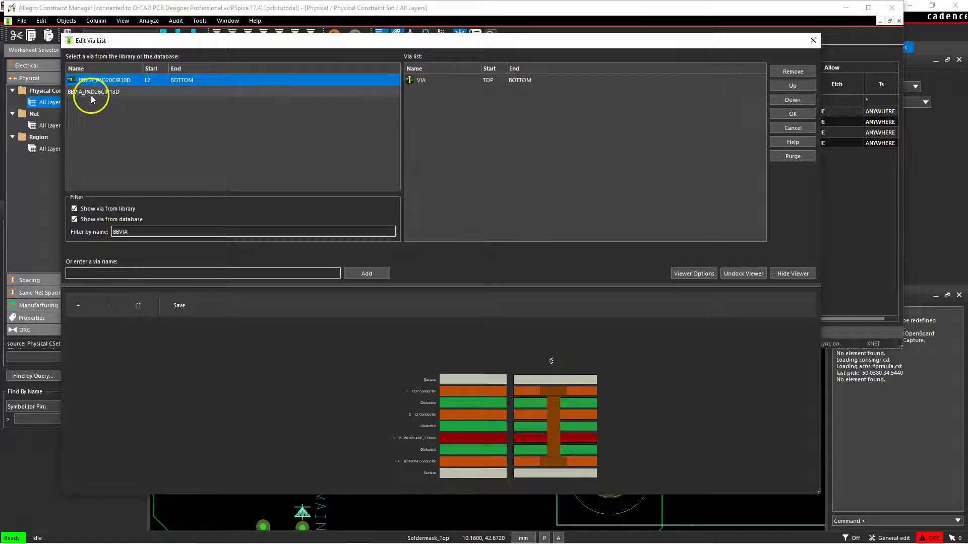
pyautogui.click(140, 81)
pyautogui.doubleClick(202, 78)
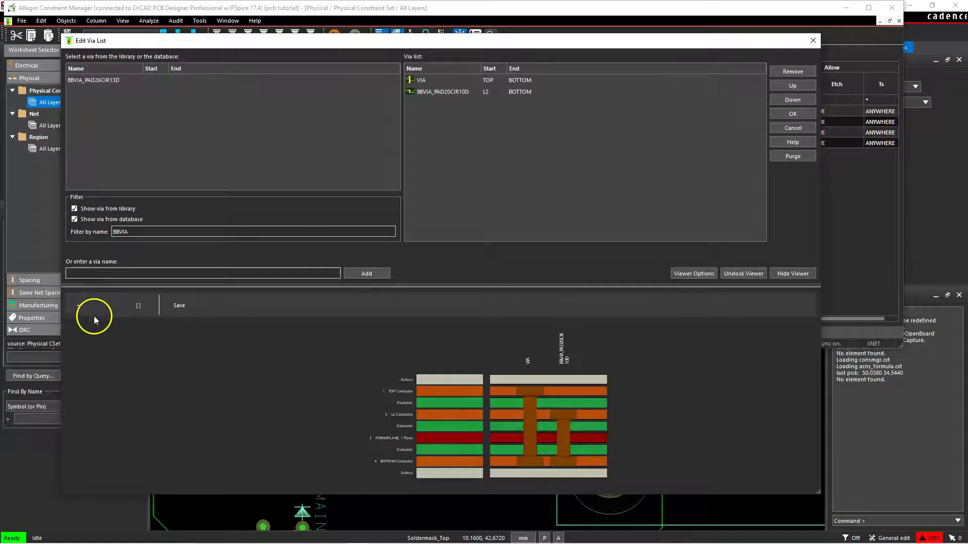
# Step: Compare the new via's layer span in the viewer with the padstack's design-layer pads, and accept the DP via list
pyautogui.click(78, 305)
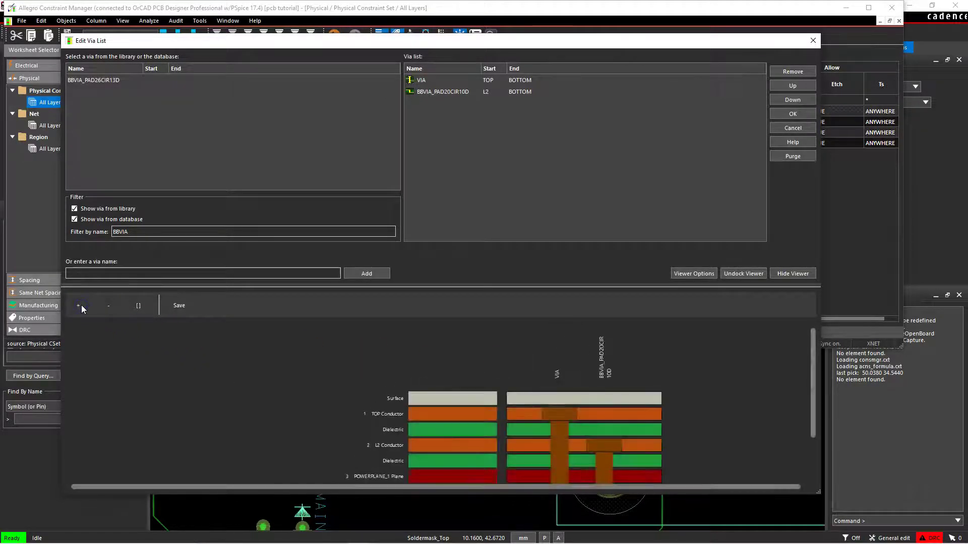
pyautogui.scroll(2, 733, 377)
pyautogui.scroll(-1, 733, 381)
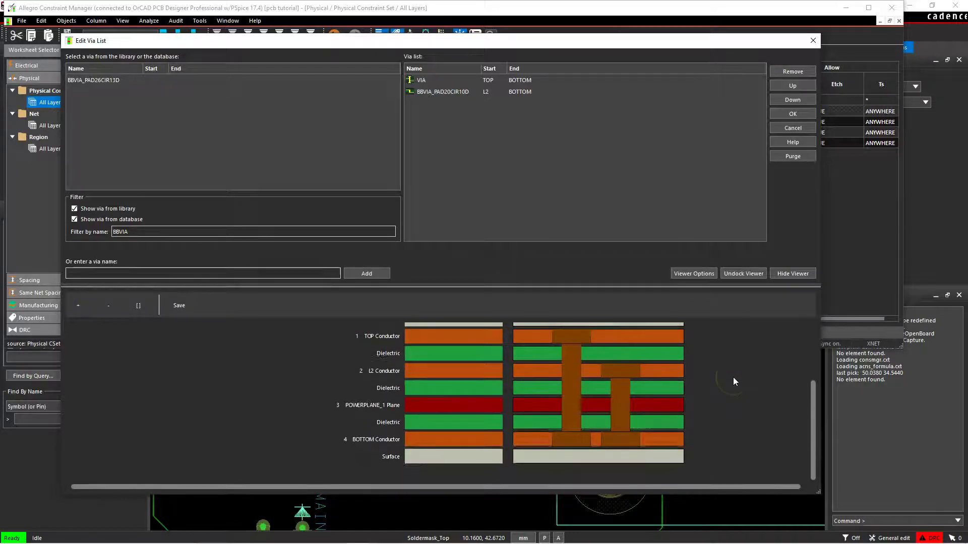
pyautogui.scroll(1, 736, 388)
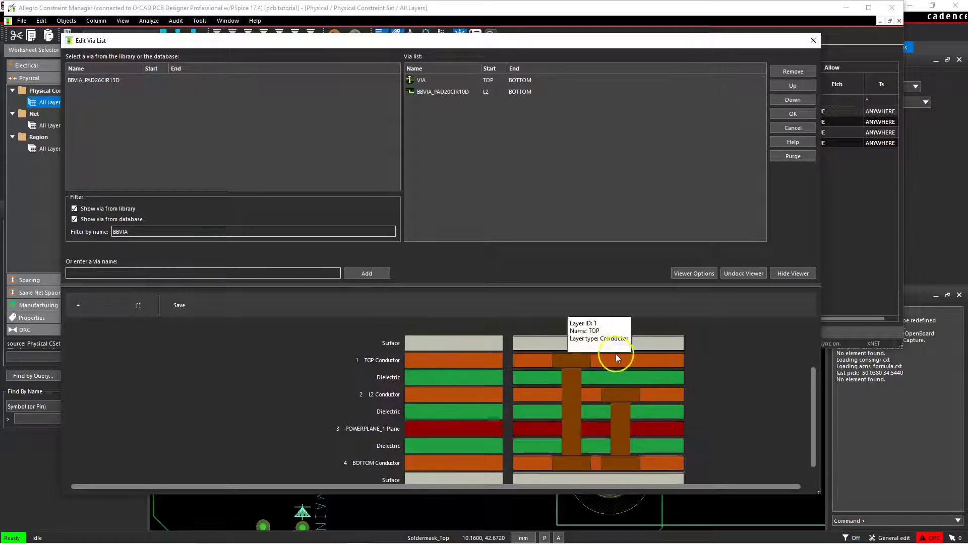
pyautogui.moveTo(276, 540)
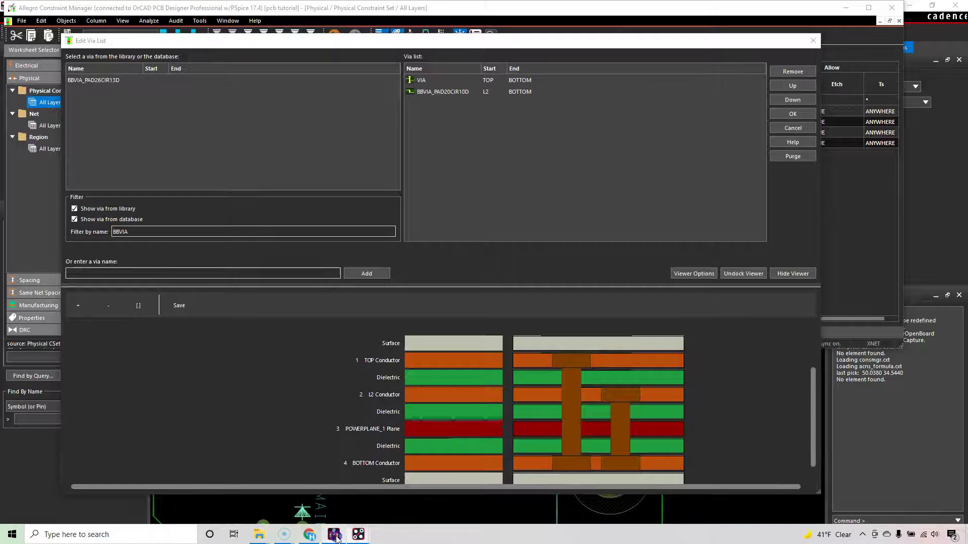
pyautogui.click(333, 534)
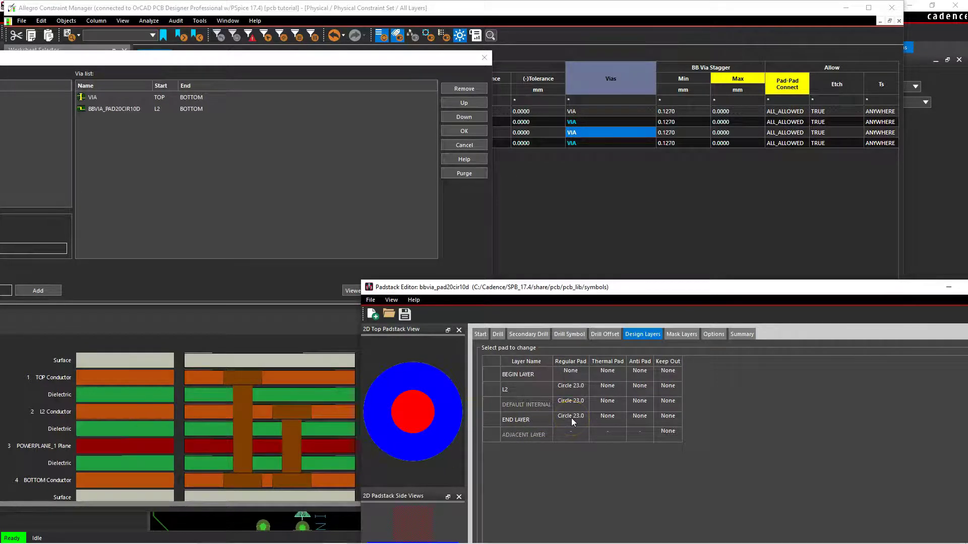
pyautogui.moveTo(761, 290); pyautogui.dragTo(507, 118)
pyautogui.click(706, 125)
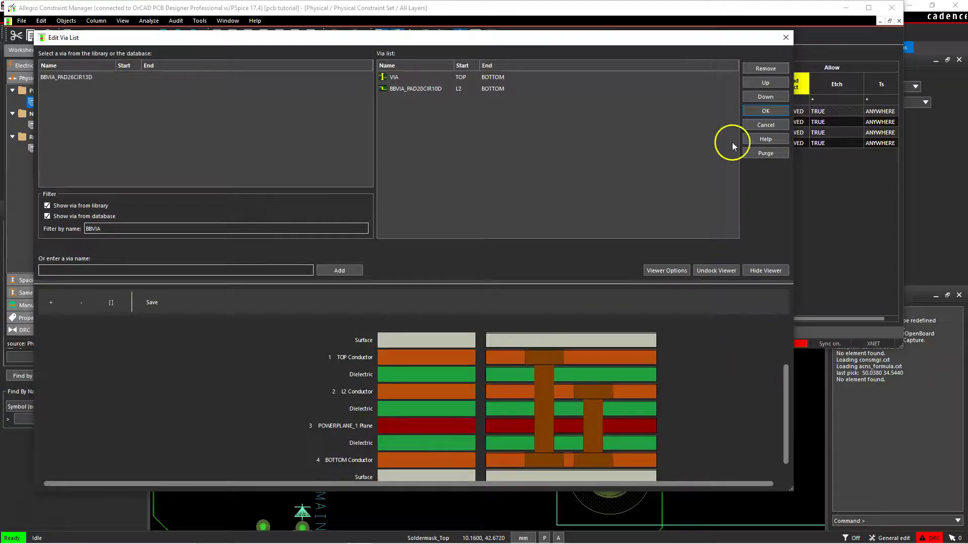
pyautogui.click(751, 109)
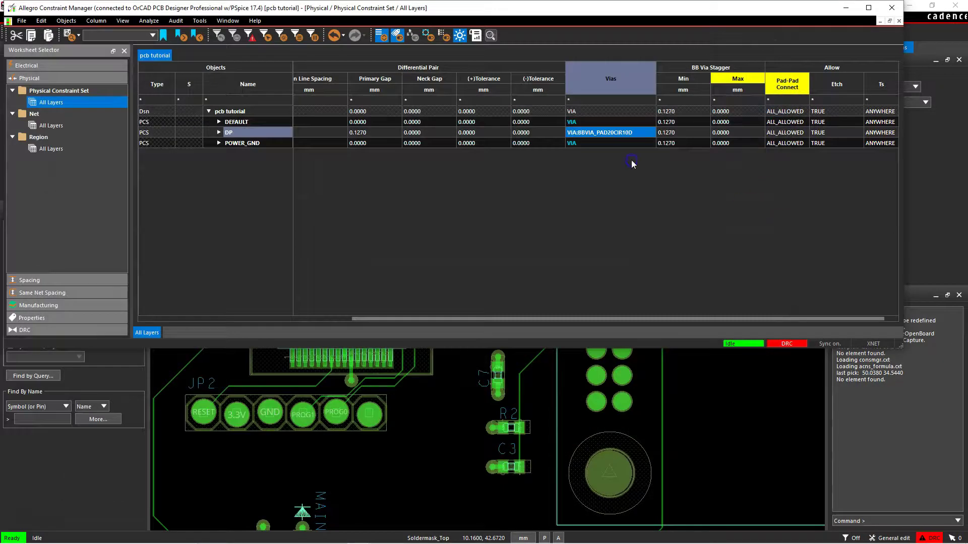